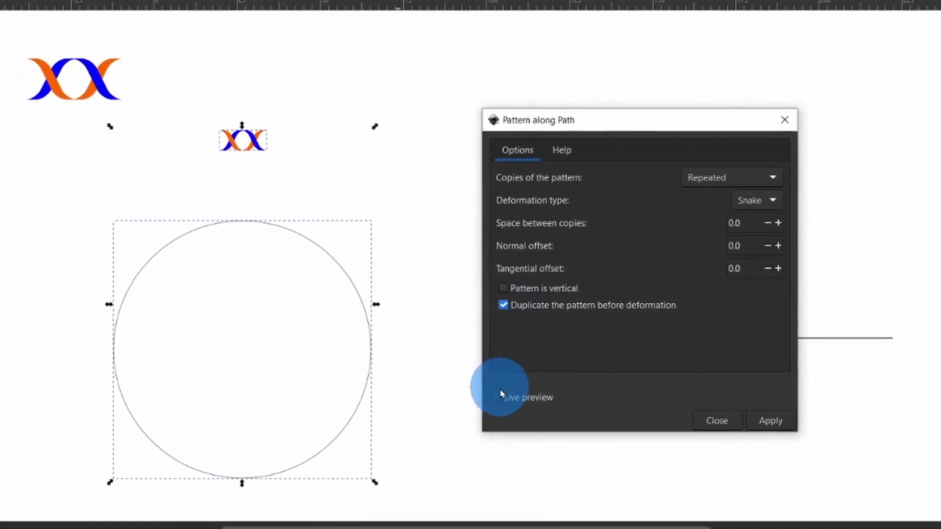
- Preview the DNA pattern around the circle, then duplicate the right DNA strand and shift the copy right
click(498, 397)
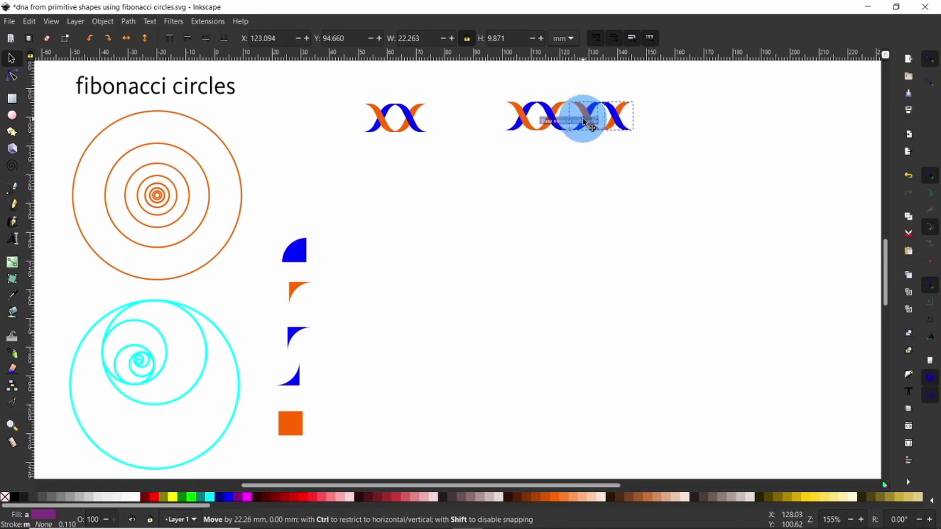
drag(583, 122, 585, 124)
click(664, 164)
drag(664, 163, 476, 81)
key(ctrl+d)
drag(554, 116, 662, 119)
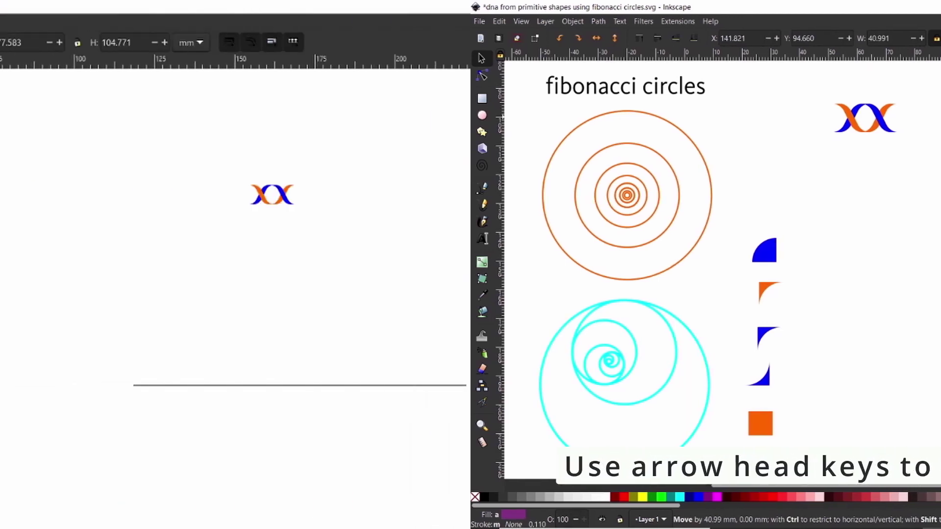
- Bring up the Extensions > Generate from Path > Pattern along Path settings
click(235, 23)
mouse_move(300, 147)
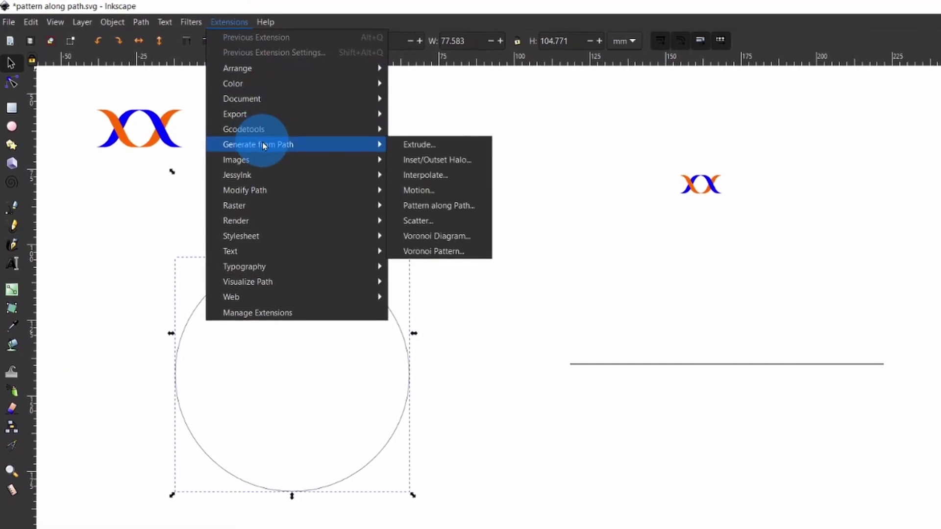
click(422, 201)
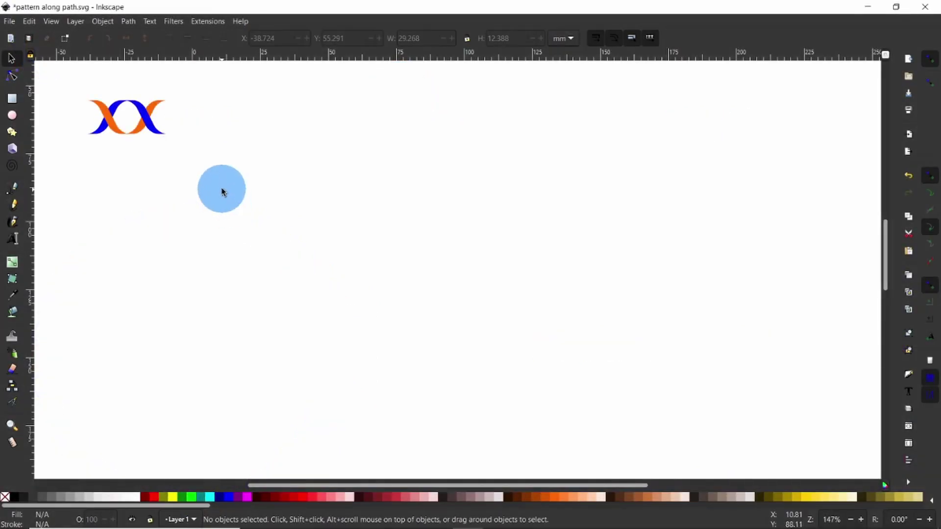
- Rubber-band select the four paths of the orange-and-blue DNA XX motif
drag(80, 86, 191, 184)
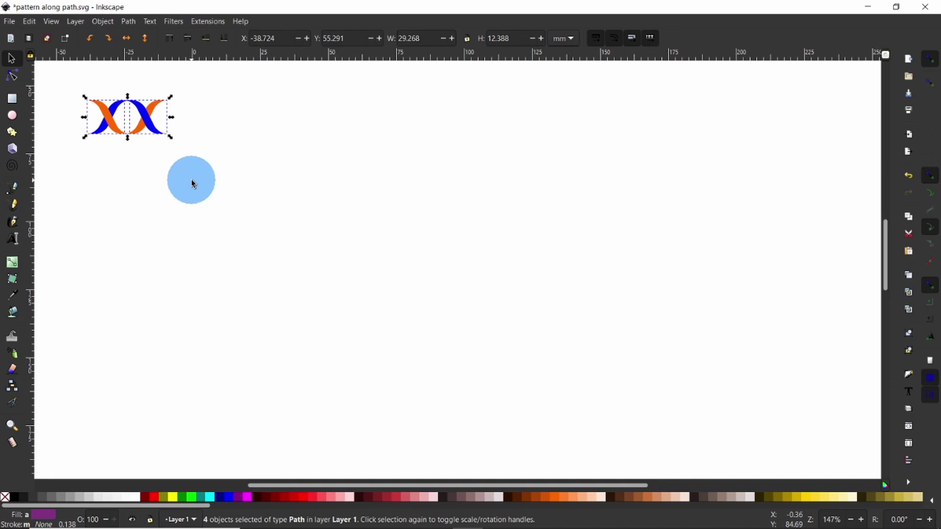
- Duplicate the DNA motif, move the copy down-right, and shrink it proportionally to 14.368 × 6.081 mm
right_click(142, 125)
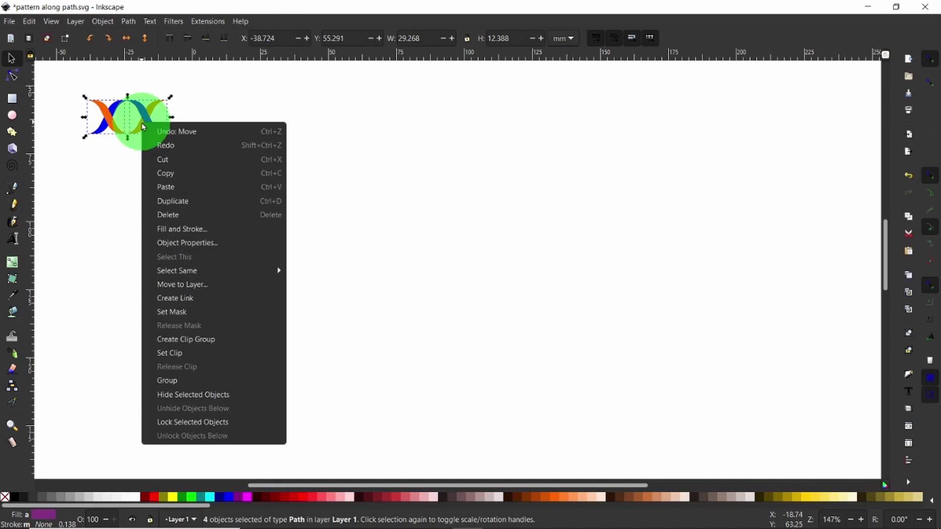
click(242, 205)
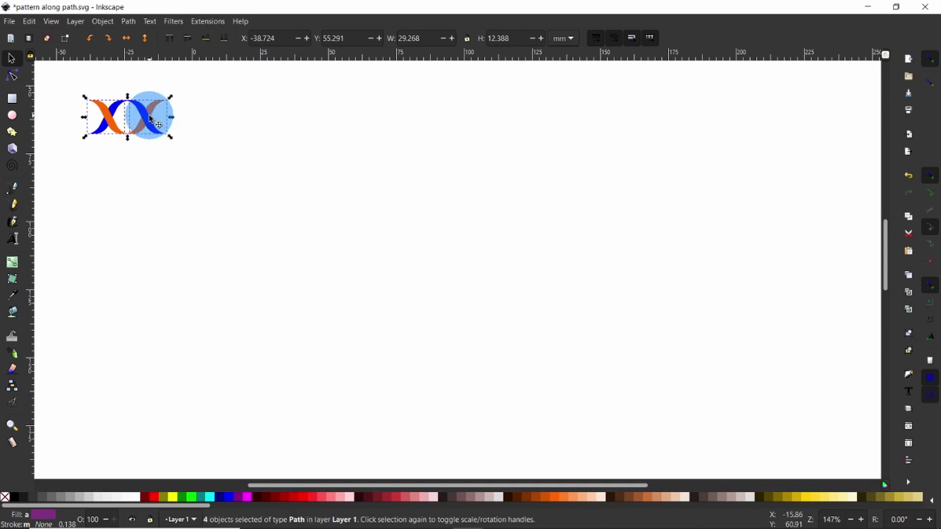
drag(154, 123, 308, 182)
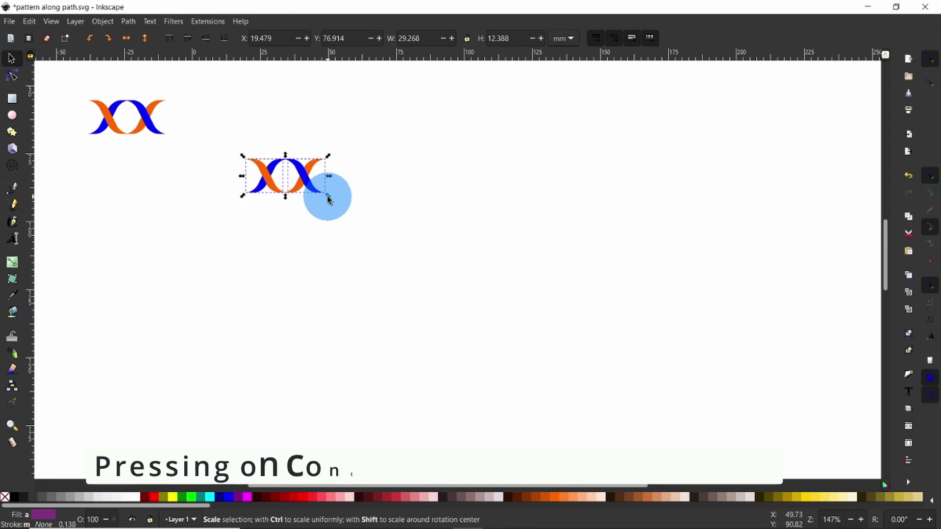
key(ctrl)
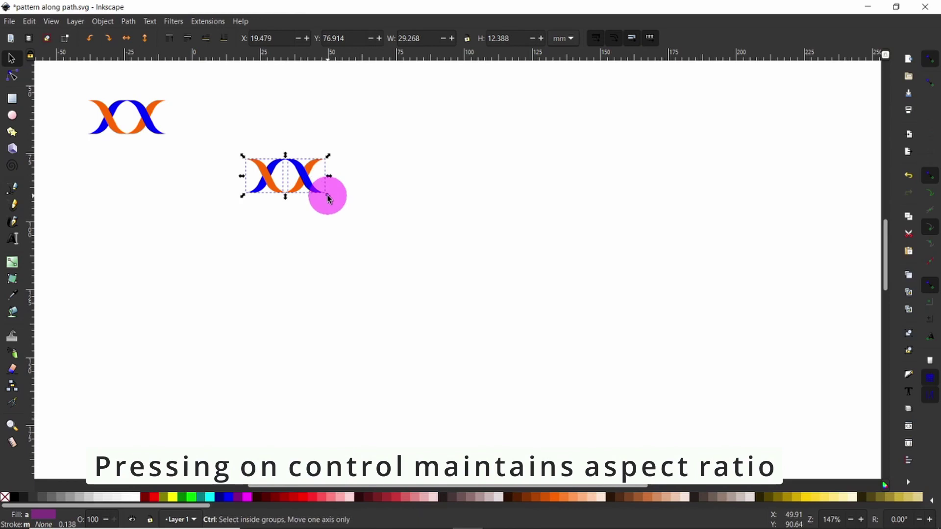
drag(327, 196, 301, 182)
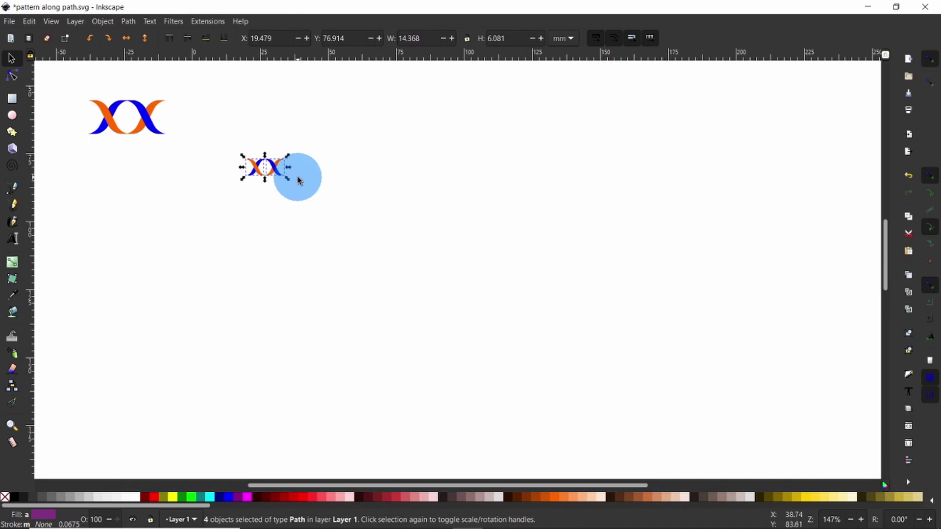
- Group the small motif's four paths and place a copy of the group far right at the same height
right_click(277, 174)
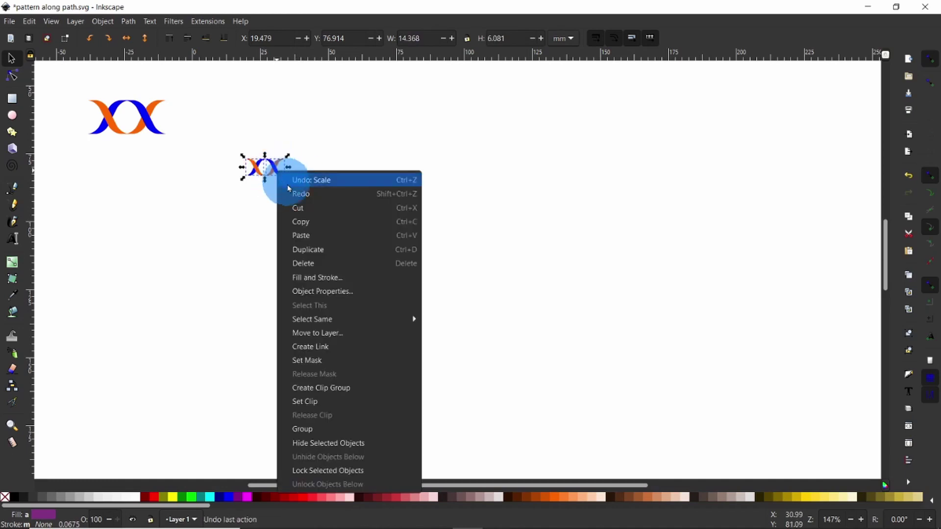
click(349, 434)
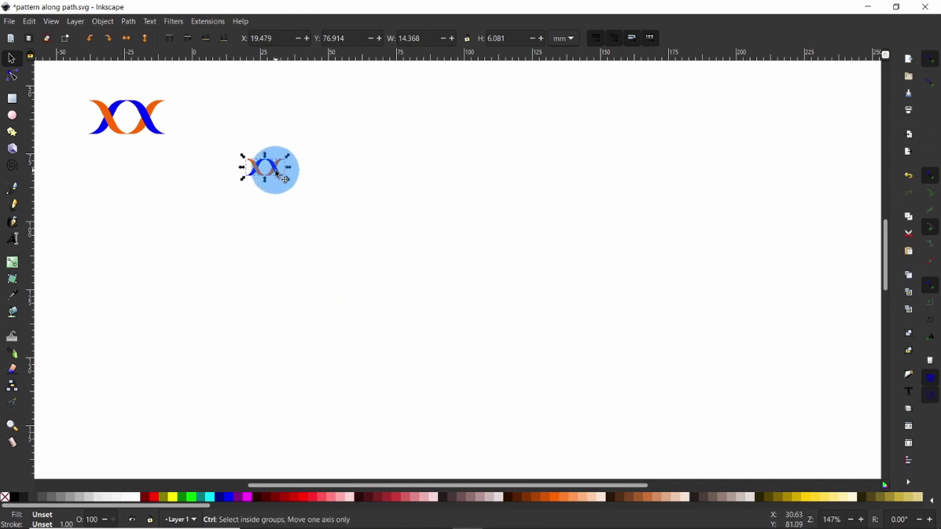
drag(277, 172, 637, 167)
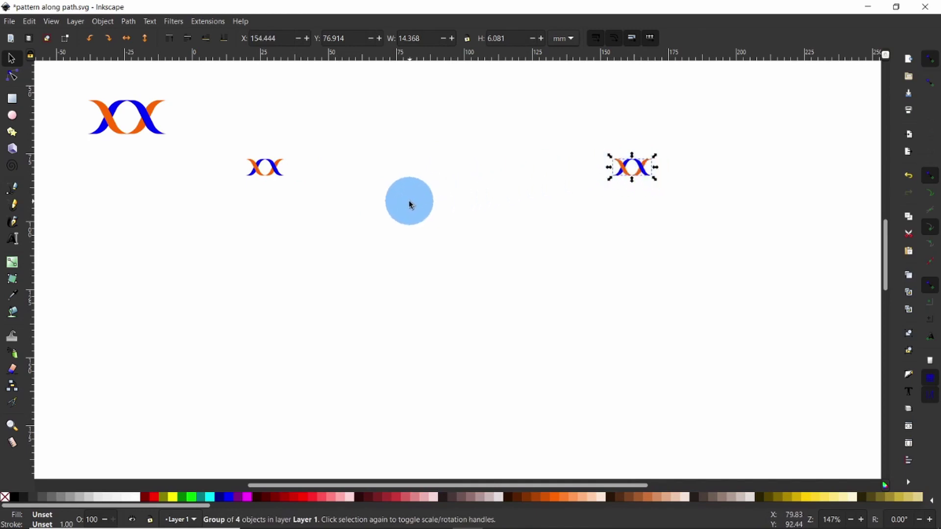
- Draw a 77.583 mm circle below the small motifs and set its fill to none, keeping the outline
click(135, 190)
click(12, 118)
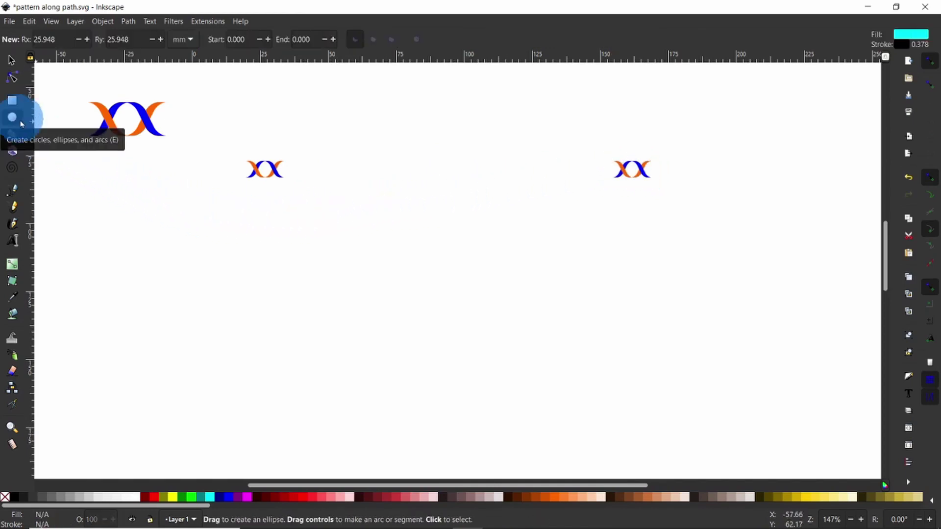
drag(189, 250, 421, 460)
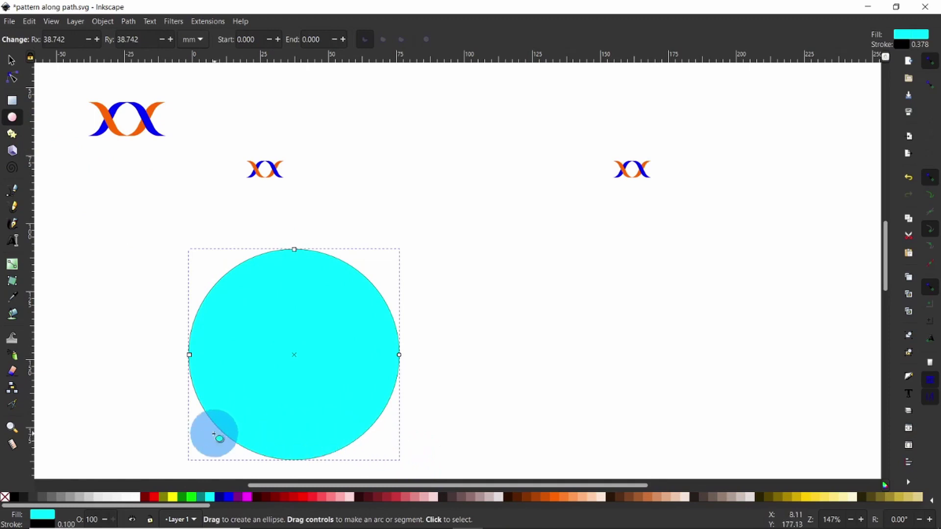
key(s)
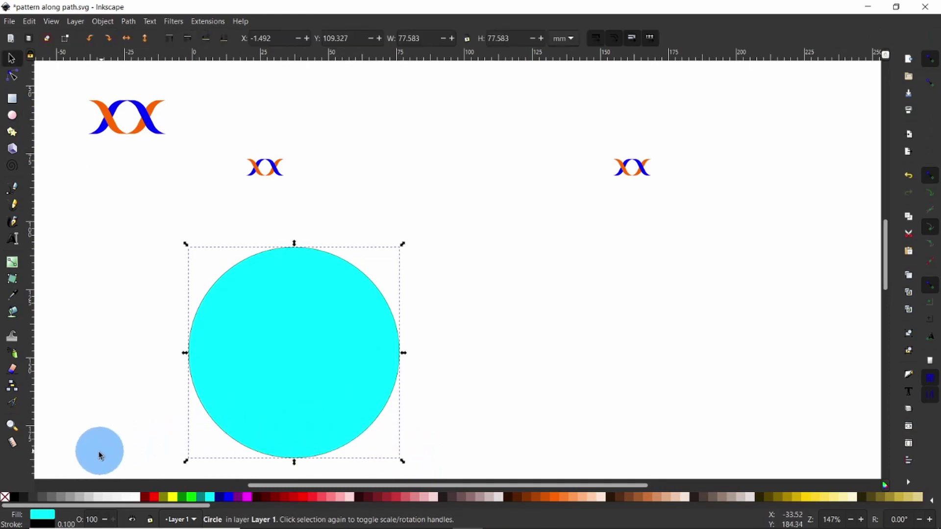
click(6, 498)
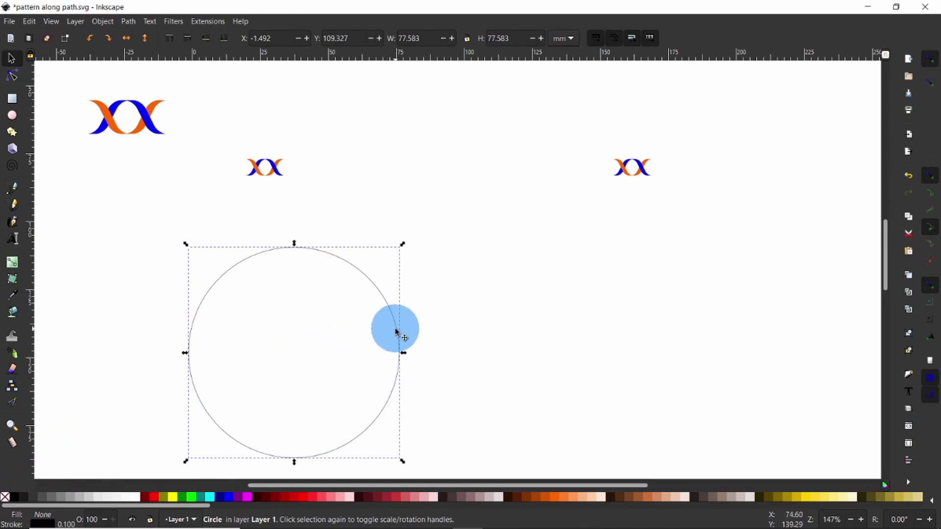
click(424, 324)
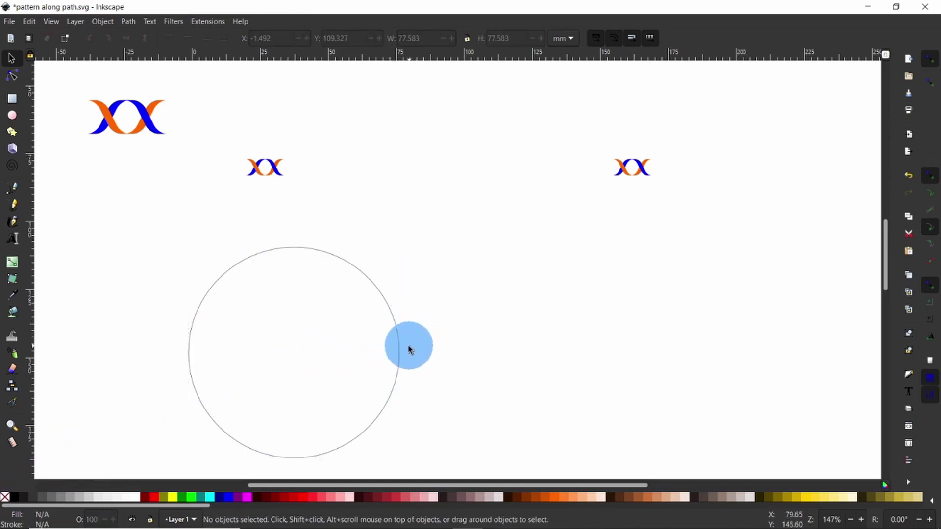
click(399, 343)
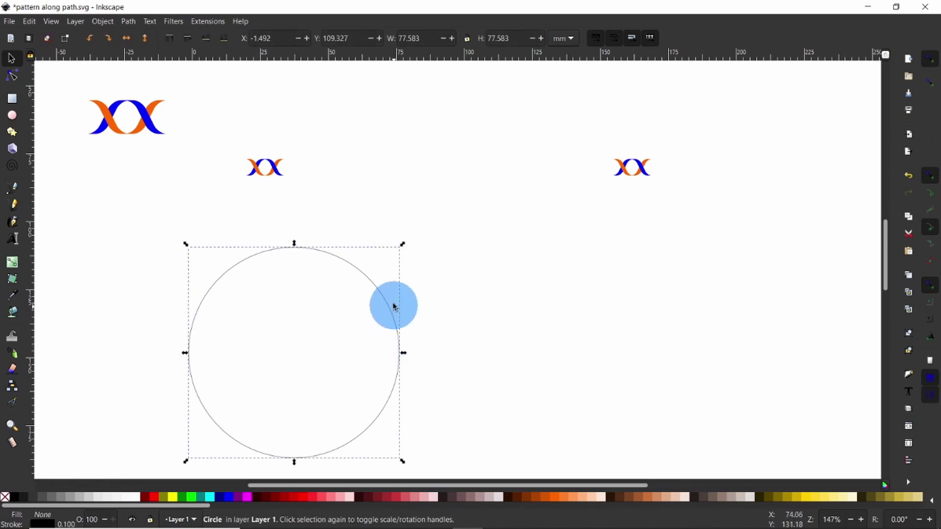
- Convert the selected circle into a 4-node path with Path > Object to Path
click(128, 22)
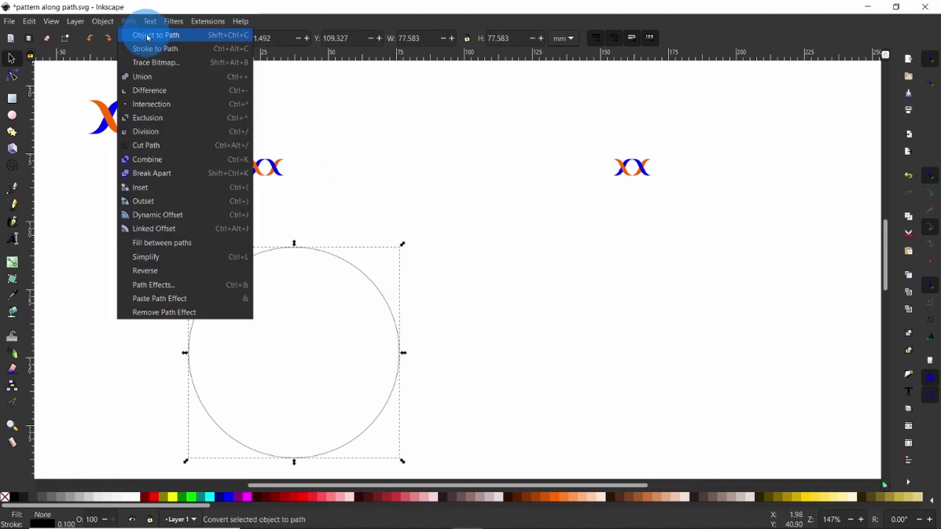
click(185, 36)
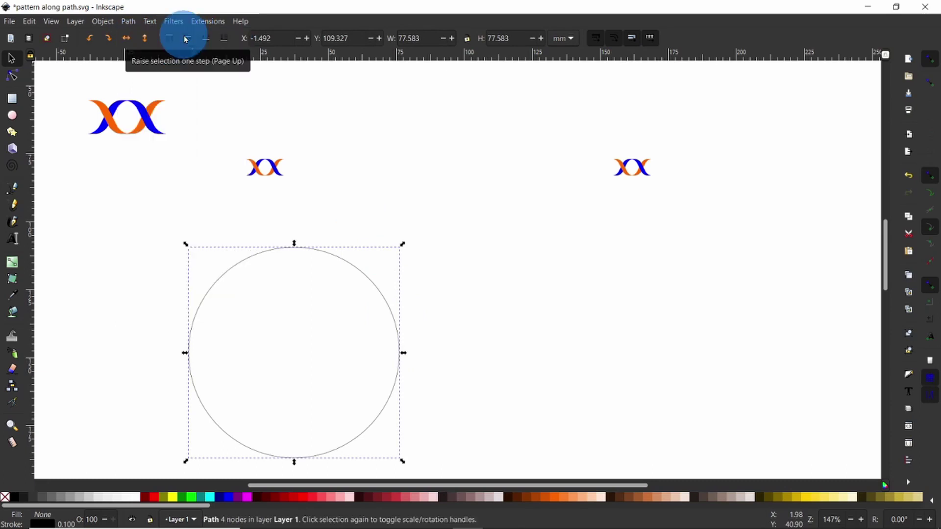
- Draw a 103.791 mm straight horizontal line with the Pen tool right of the circle
click(16, 190)
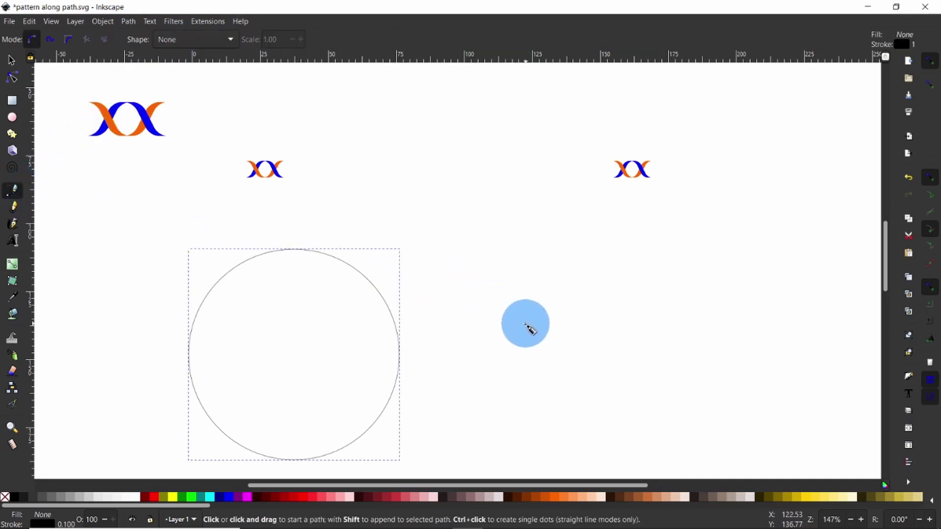
click(514, 331)
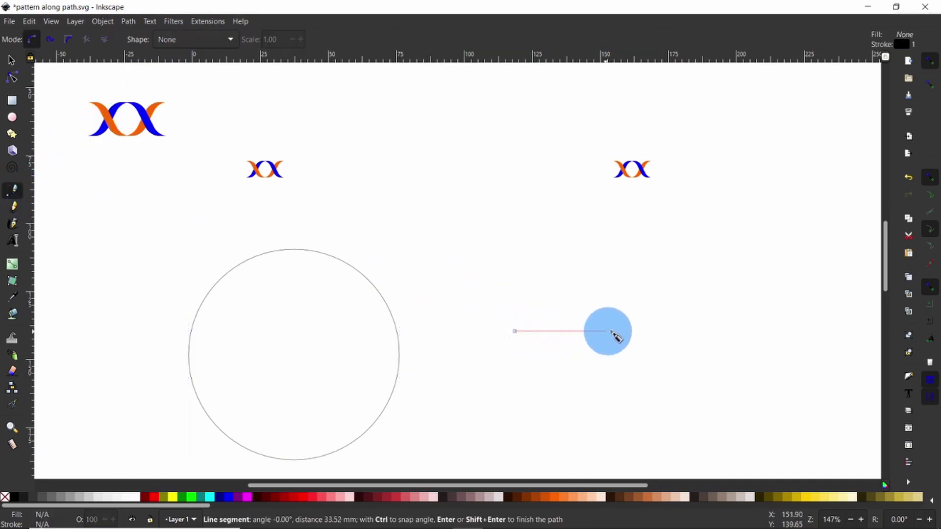
double_click(797, 333)
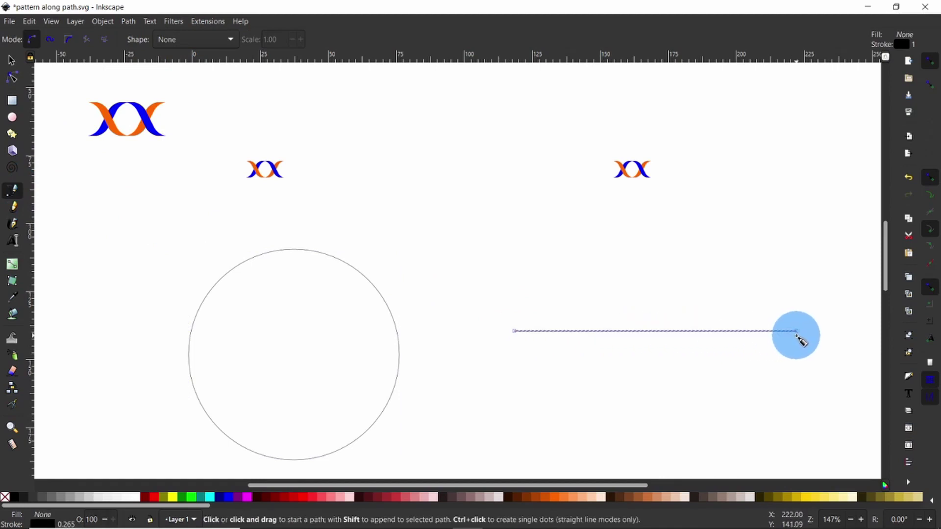
key(s)
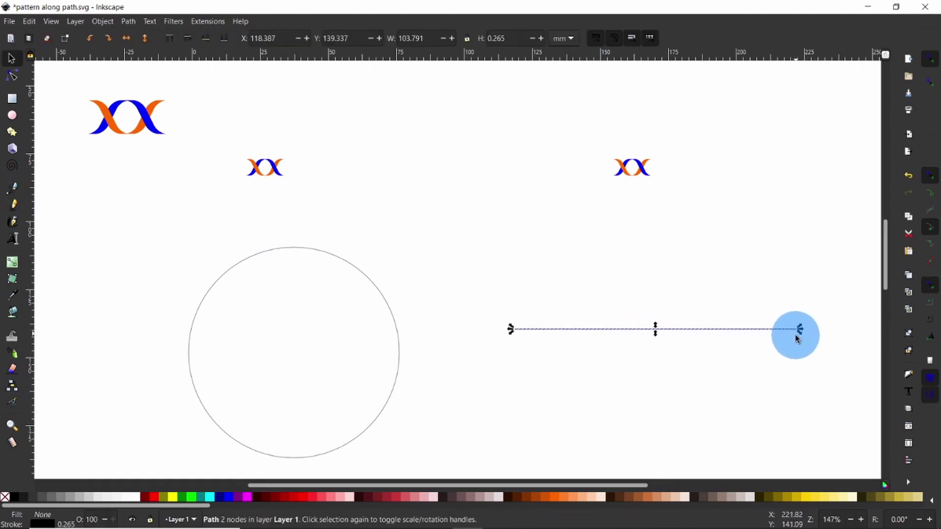
click(717, 365)
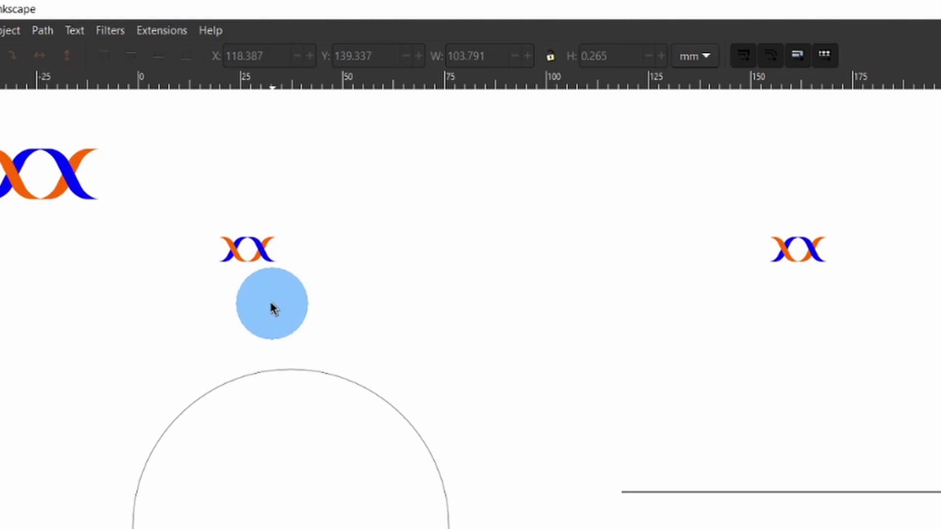
- Raise the small helix group and the right helix group each to the top
drag(193, 219, 318, 299)
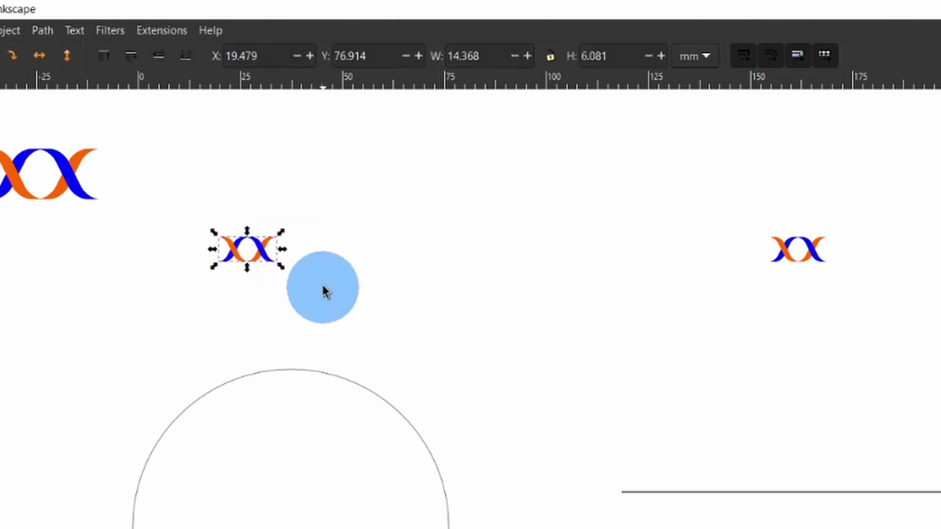
click(103, 63)
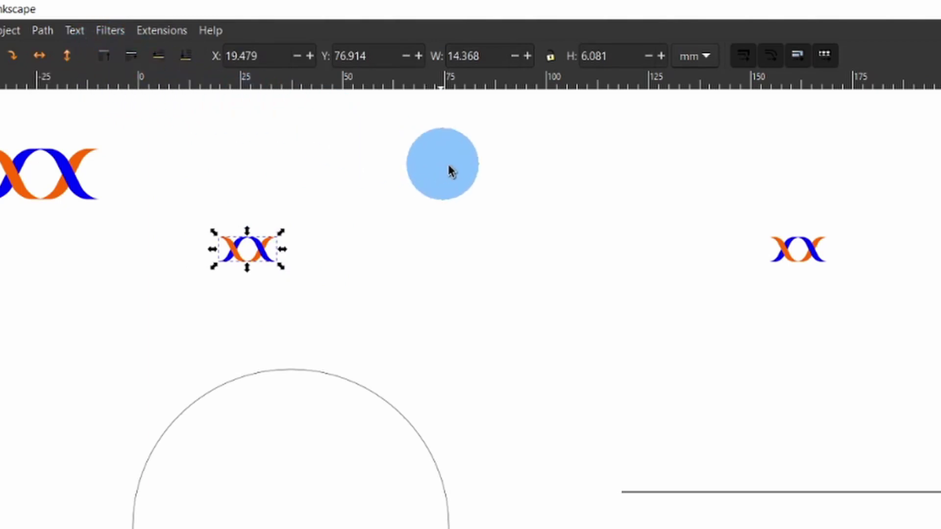
drag(726, 211, 829, 300)
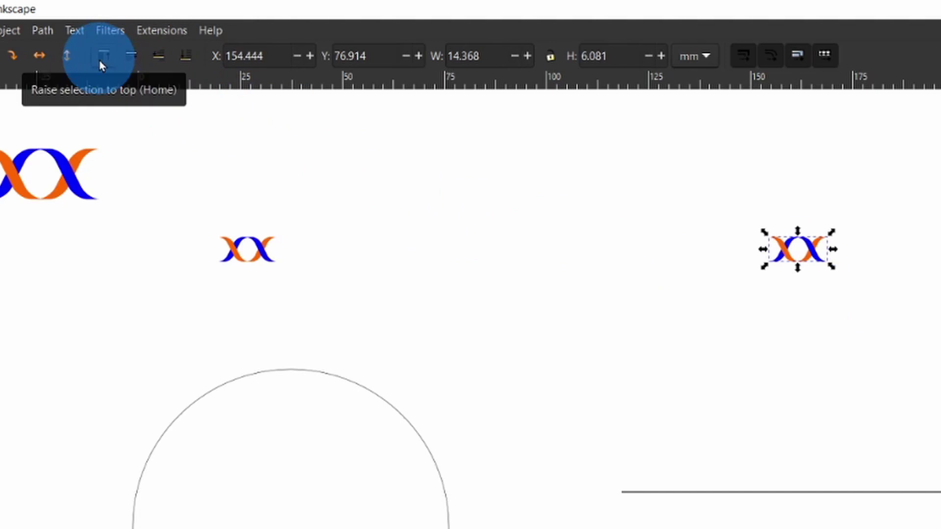
click(100, 60)
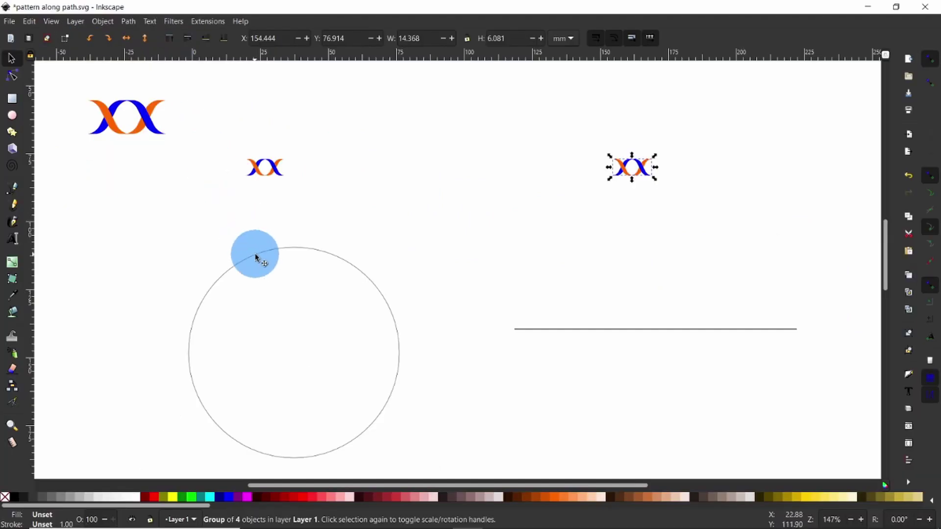
- Move the circle up under the small helix and select both together
drag(255, 258, 219, 231)
click(211, 216)
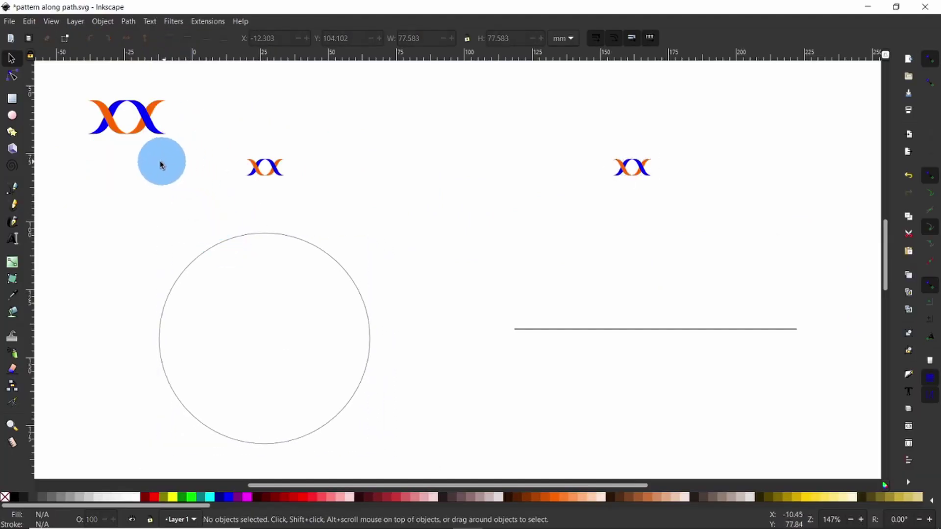
drag(136, 156, 418, 443)
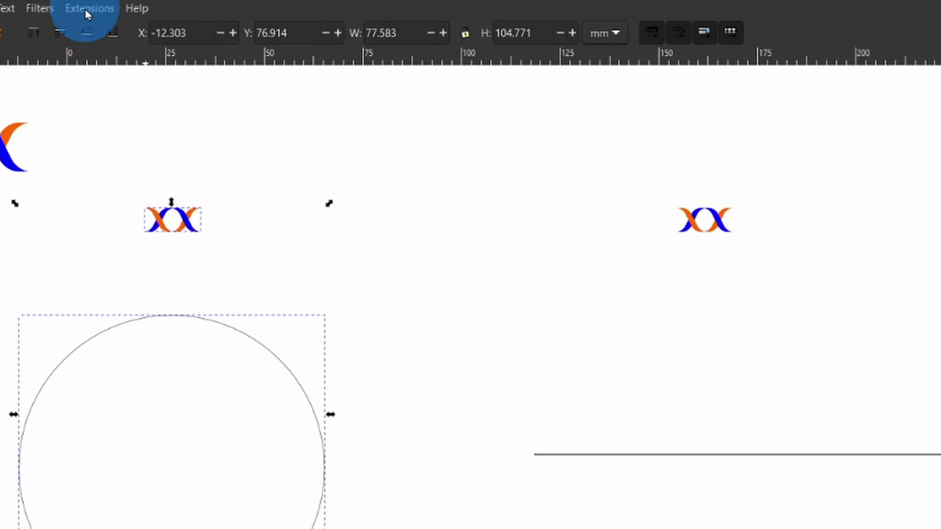
- Bring up Pattern along Path, set copies to Repeated, and keep Snake deformation
click(86, 11)
mouse_move(133, 168)
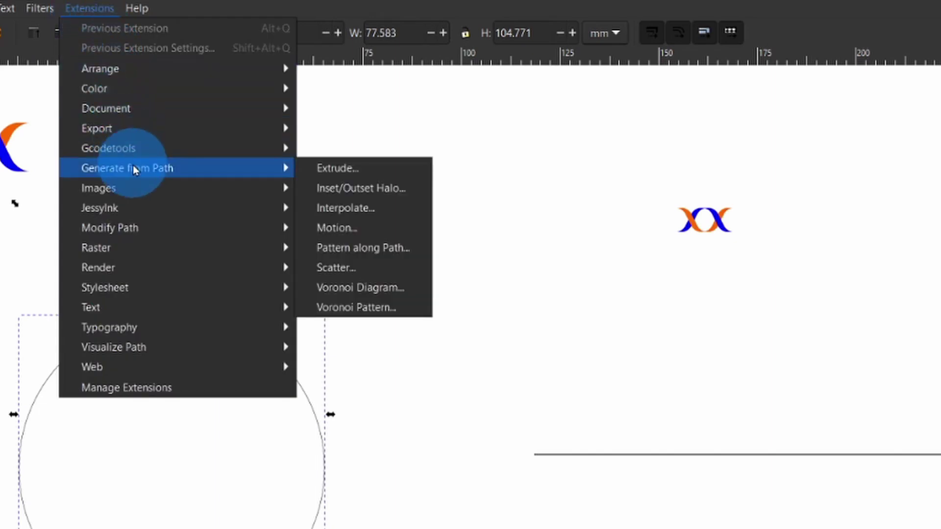
click(360, 248)
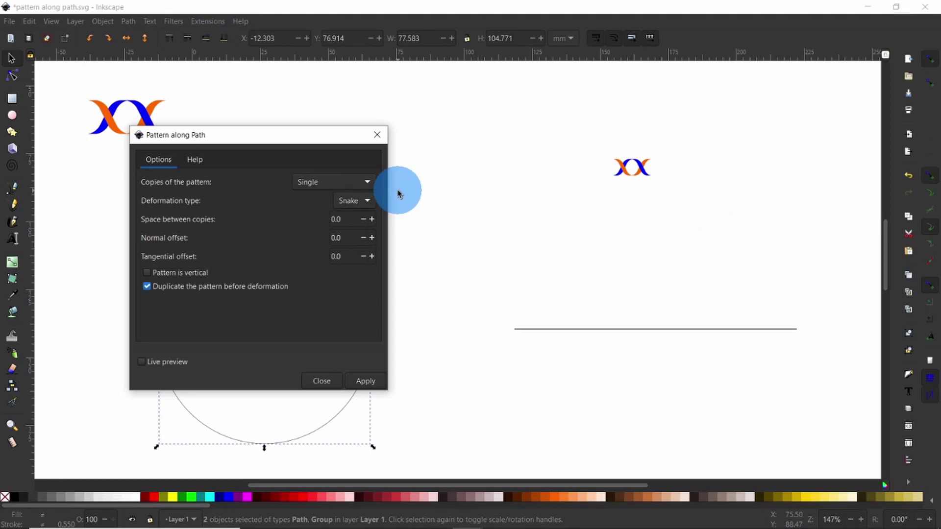
drag(283, 137, 612, 158)
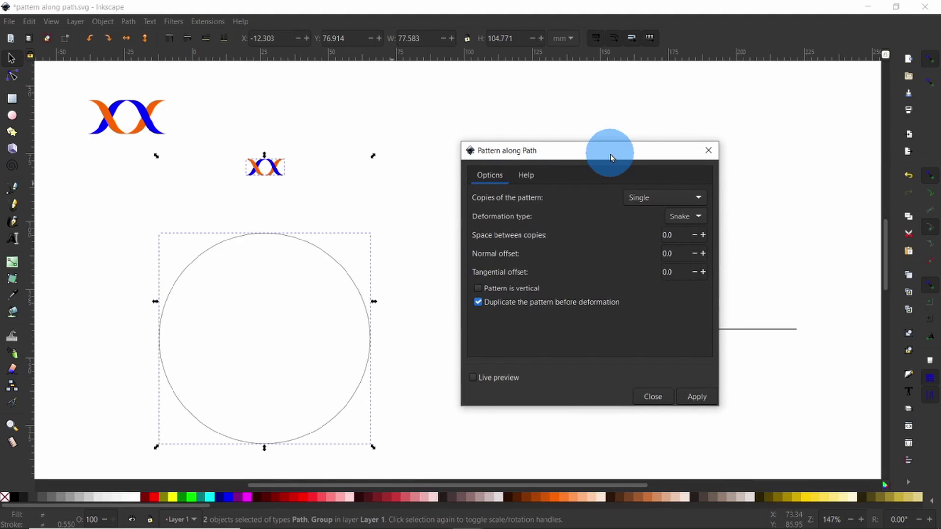
click(701, 202)
click(698, 231)
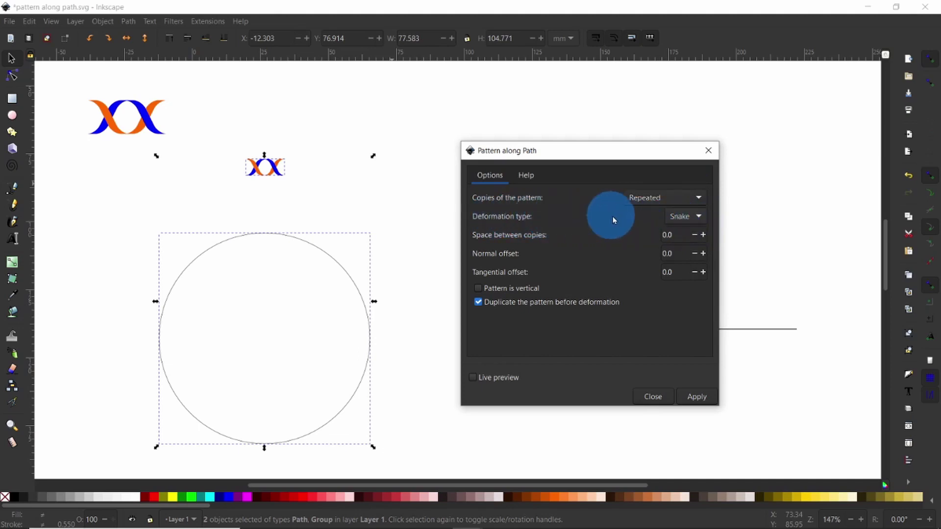
click(686, 217)
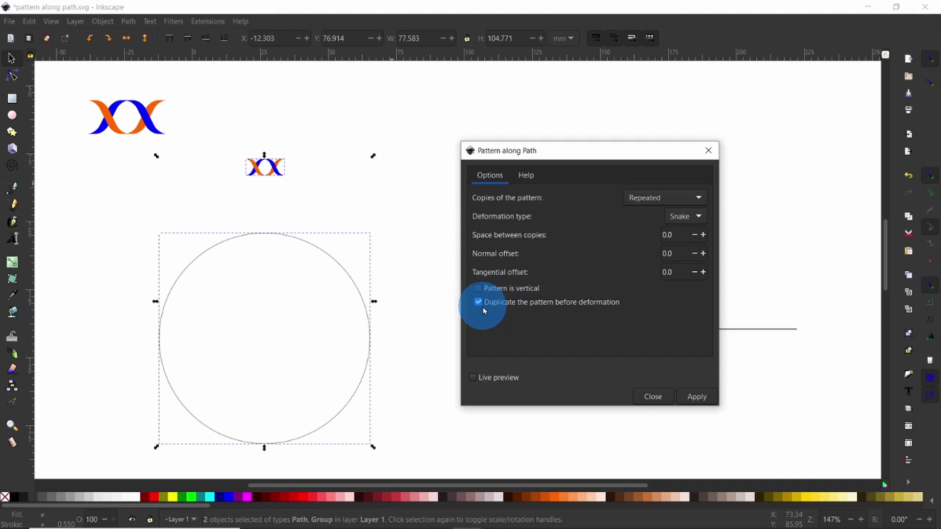
- Enable Live preview, choose Repeated, stretched copies with -0.6 spacing, and apply to the circle
click(473, 378)
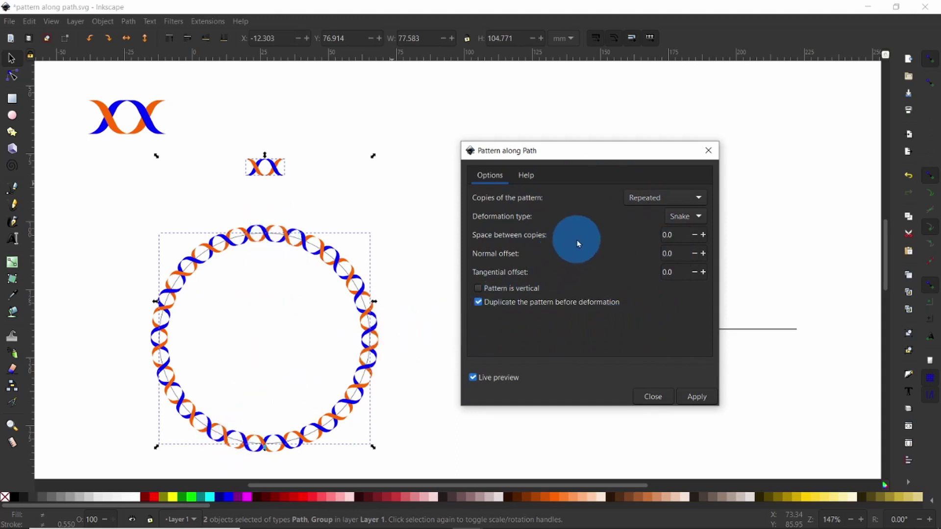
click(698, 198)
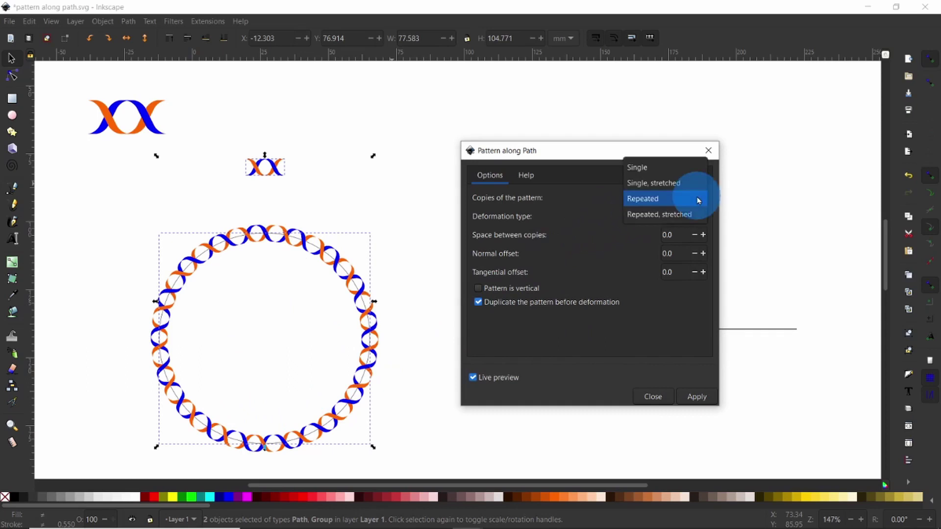
click(698, 215)
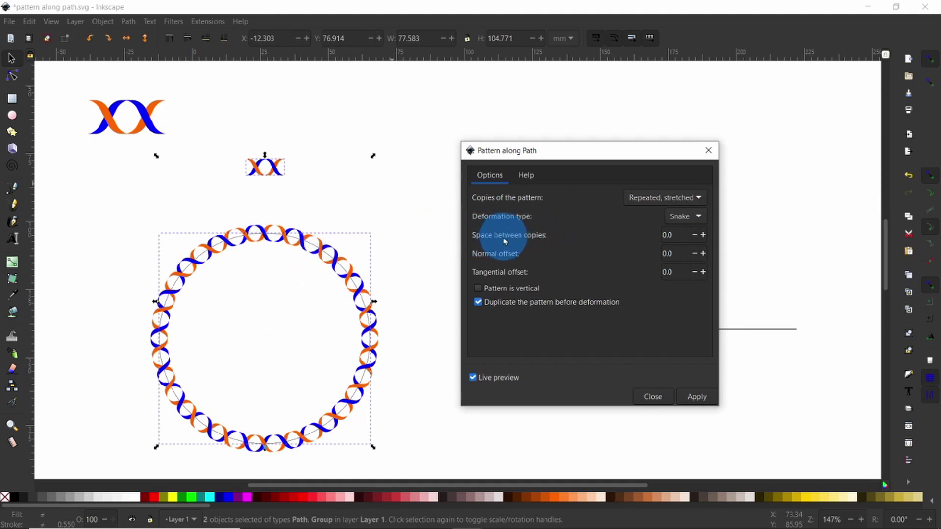
click(693, 236)
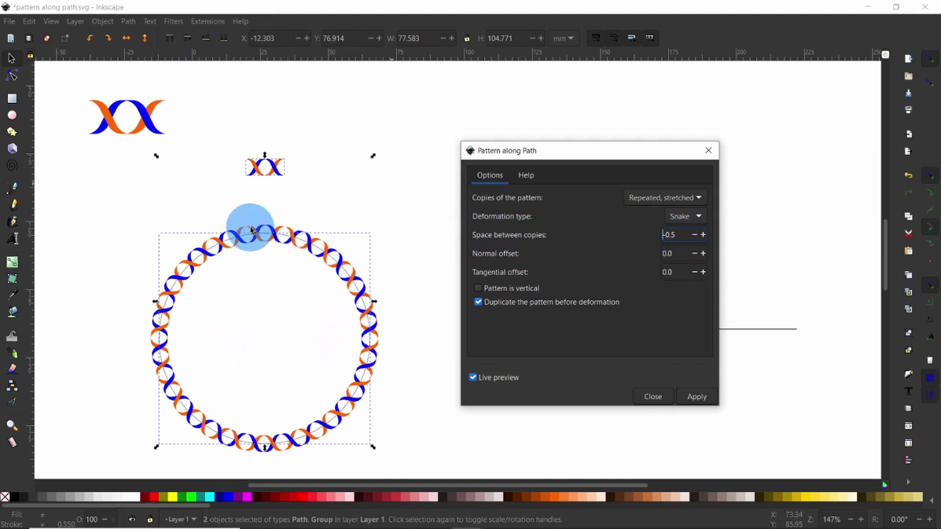
click(694, 236)
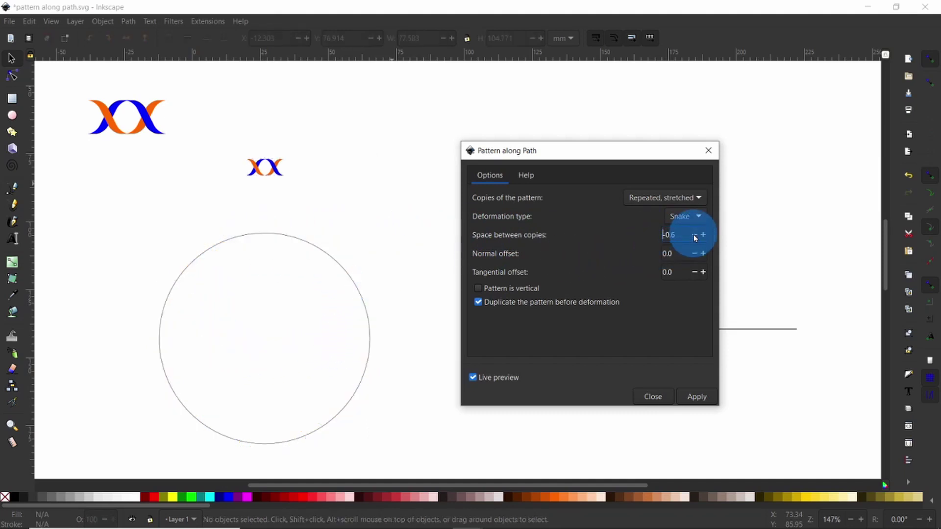
click(697, 397)
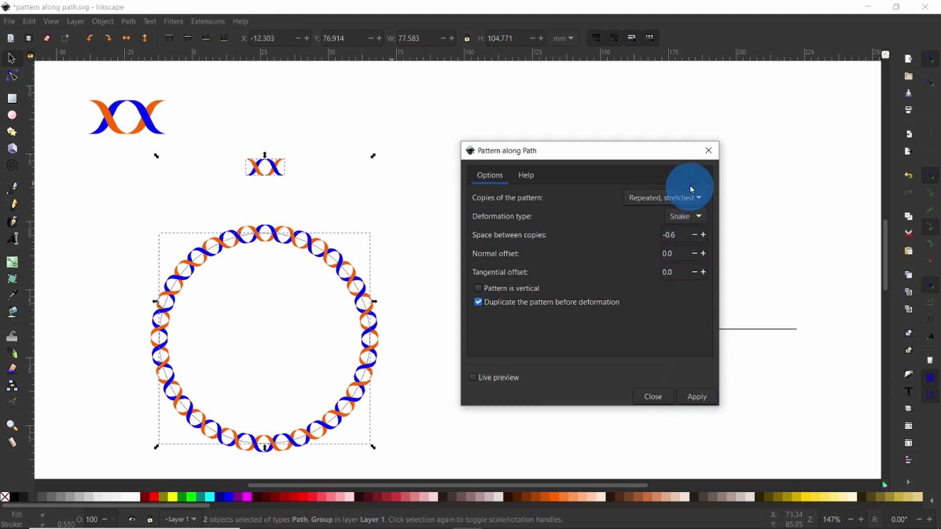
- Repeat the right helix along the straight line with Pattern along Path
drag(688, 156, 406, 152)
drag(476, 131, 828, 372)
click(207, 21)
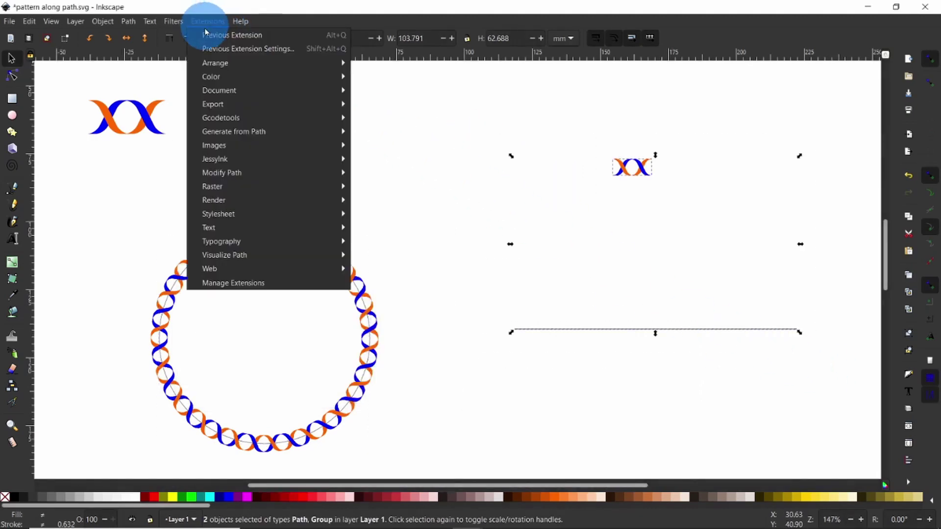
mouse_move(294, 132)
click(377, 186)
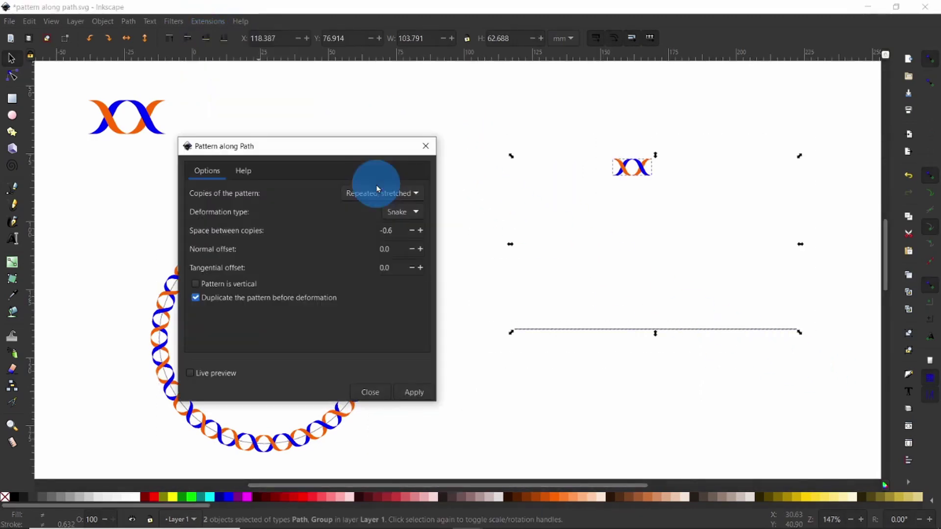
click(416, 392)
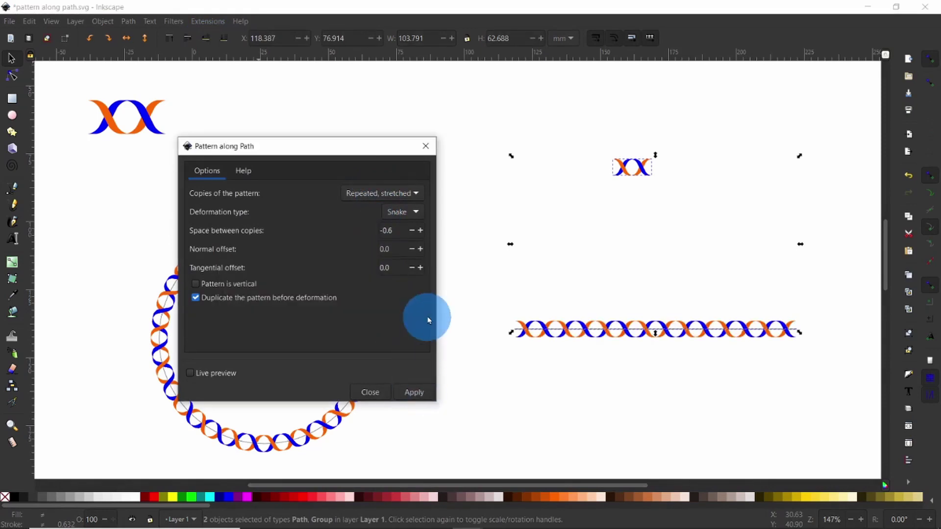
- Drag the straight guide line down from under the new helix strip
click(419, 147)
click(455, 329)
drag(516, 333, 501, 412)
- Delete the original circle path from under the ring and the leftover straight line
drag(344, 408, 443, 429)
key(Delete)
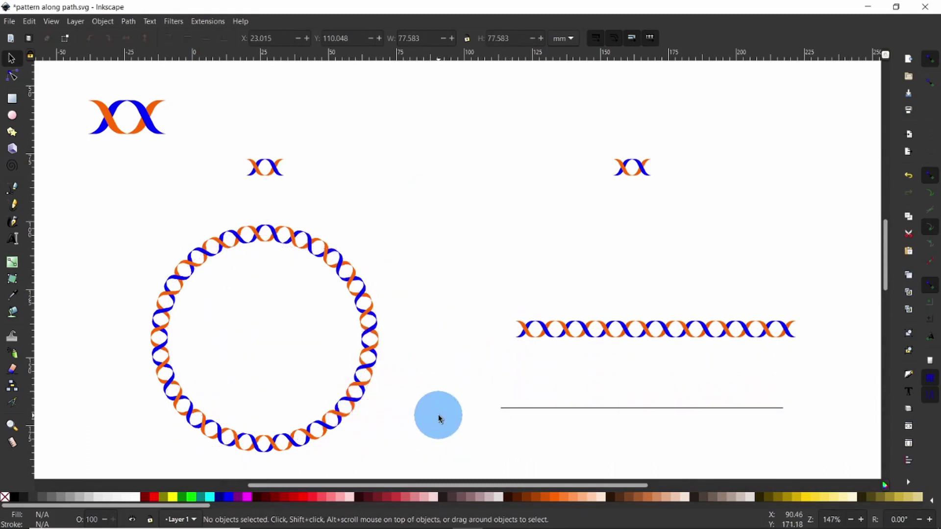
click(529, 408)
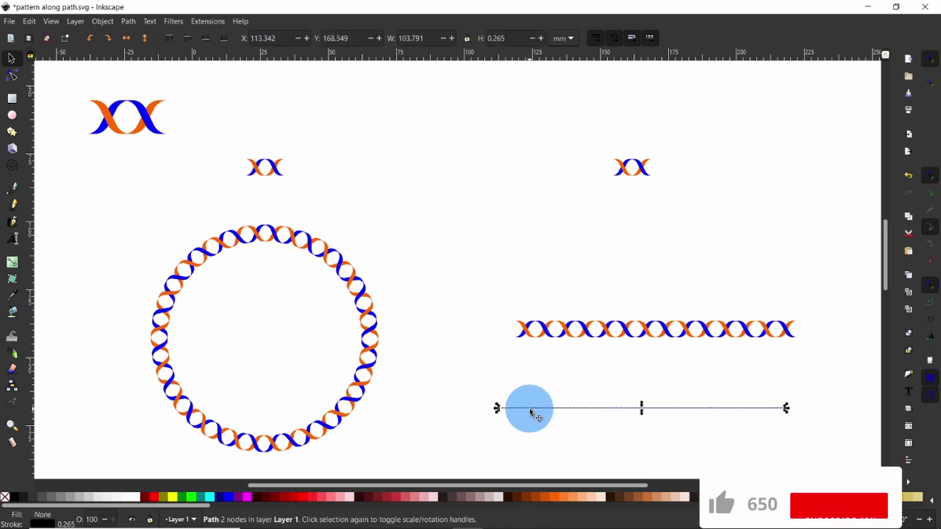
key(Delete)
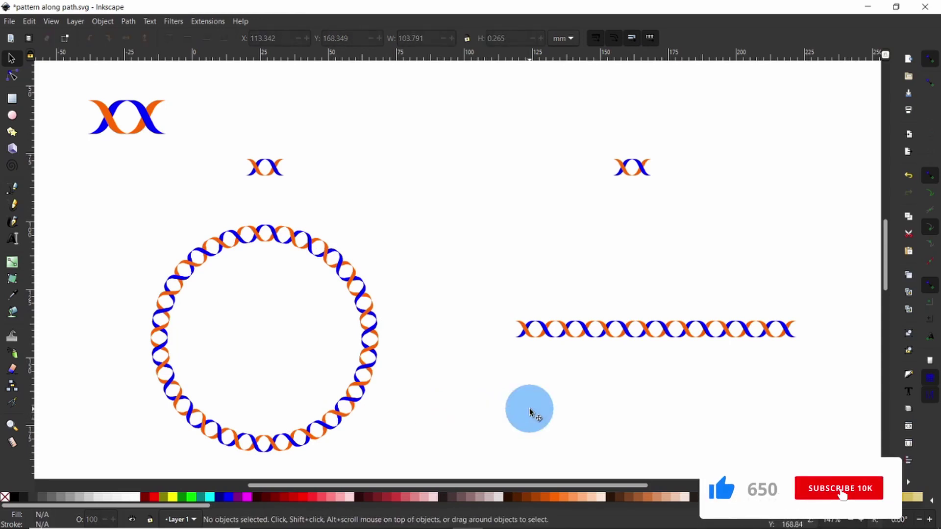